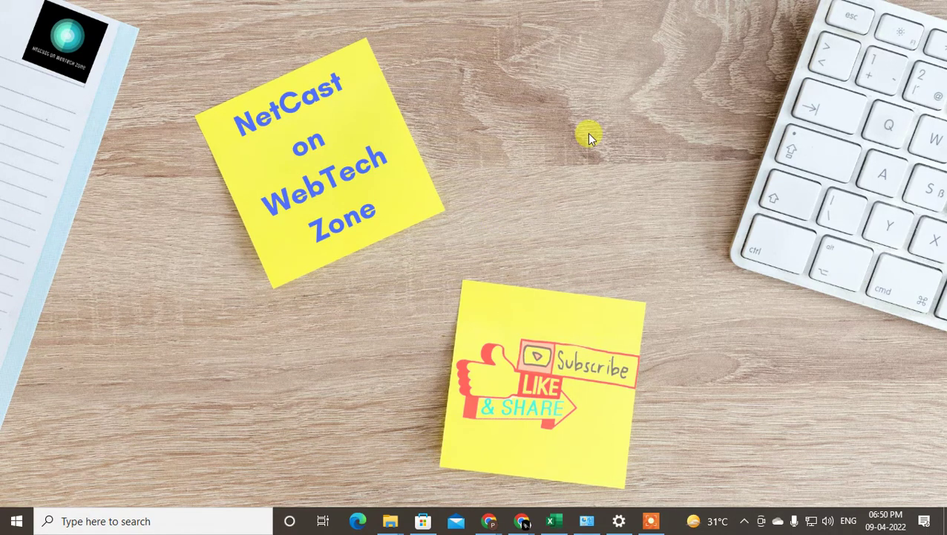
Refresh the desktop, then open Windows Settings from Start and return to its home page
right_click(561, 94)
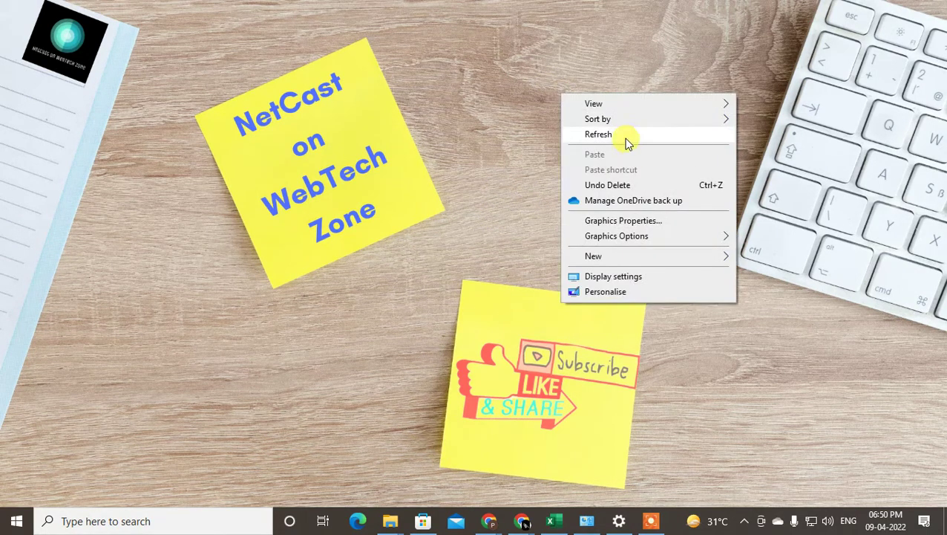
click(626, 141)
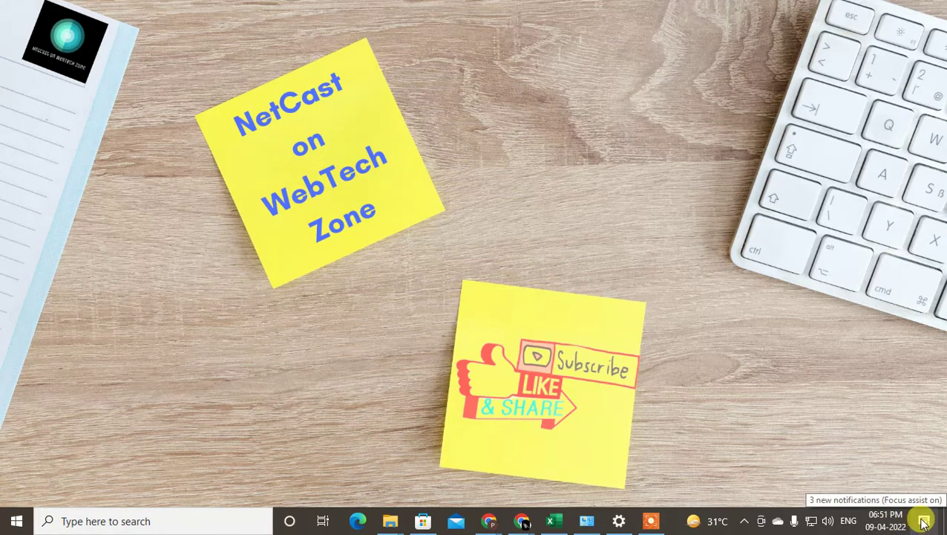
click(16, 522)
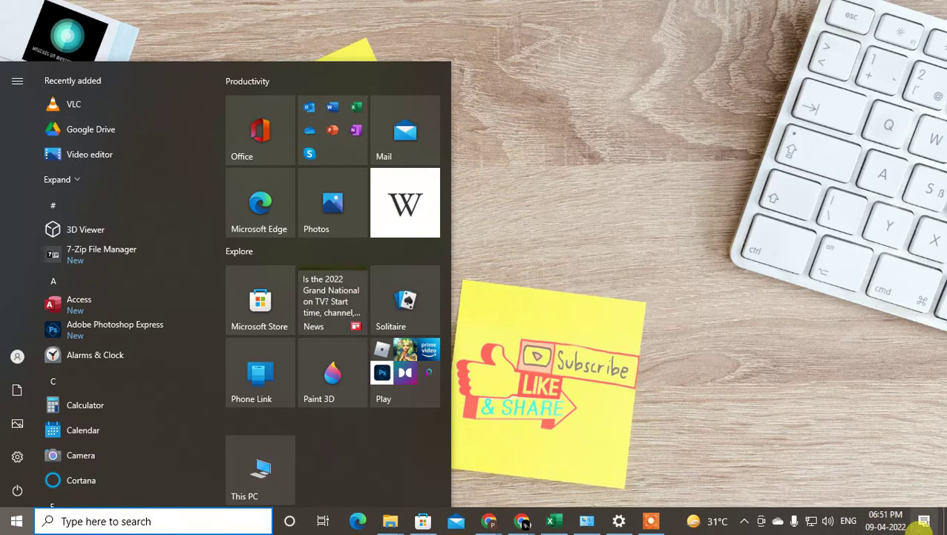
click(928, 524)
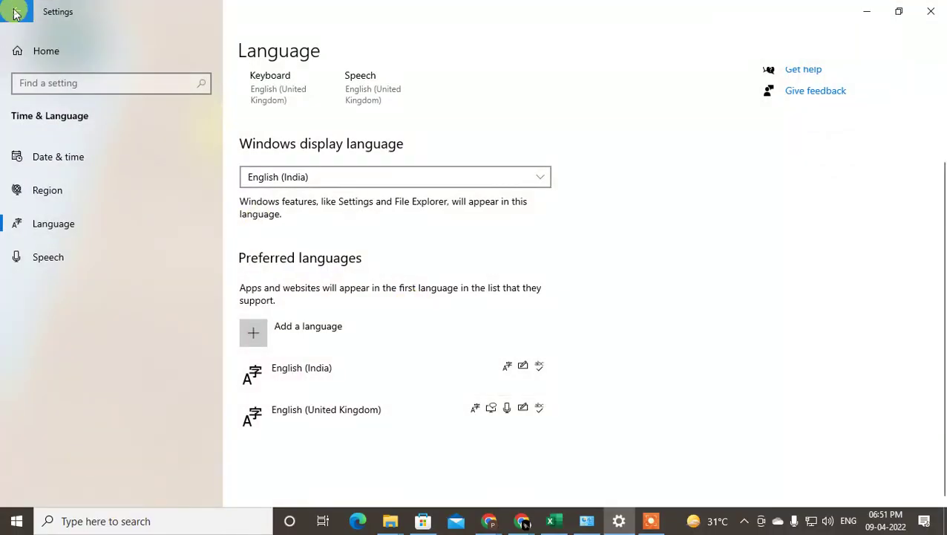
click(16, 12)
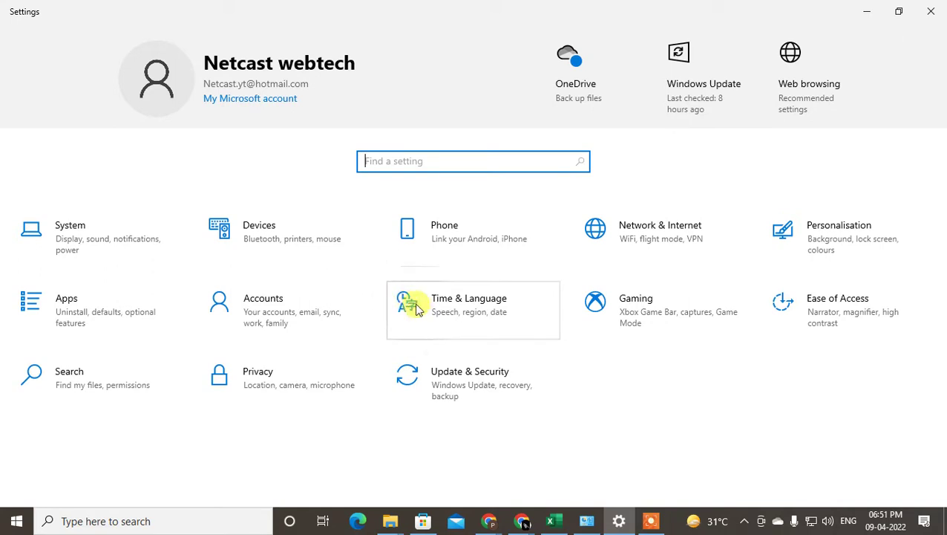
Open Time & Language > Language and review the display languages, keeping English (India)
click(458, 310)
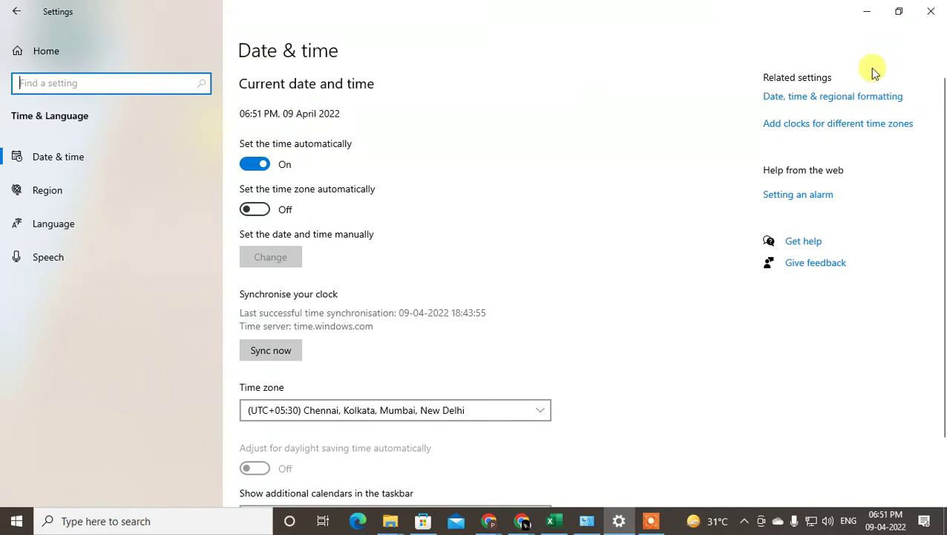
click(18, 227)
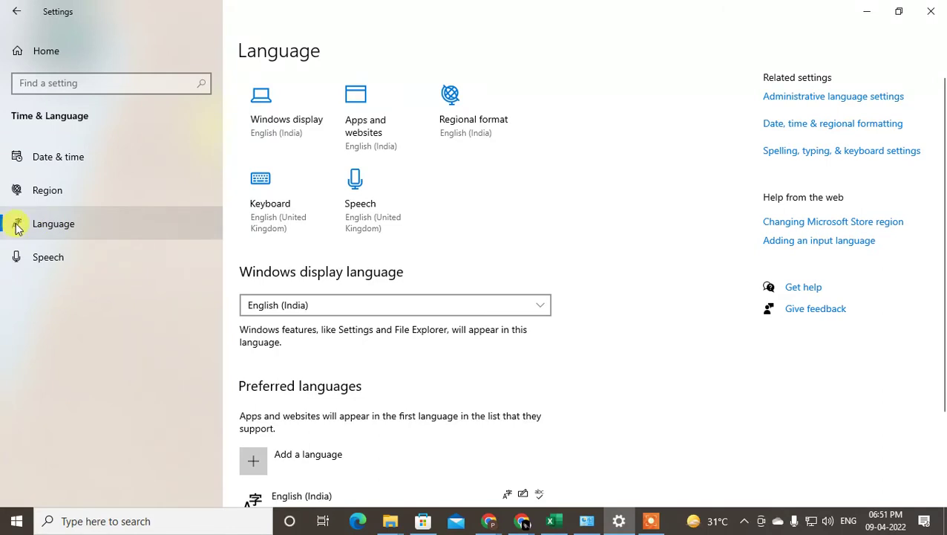
scroll(438, 268, down, 2)
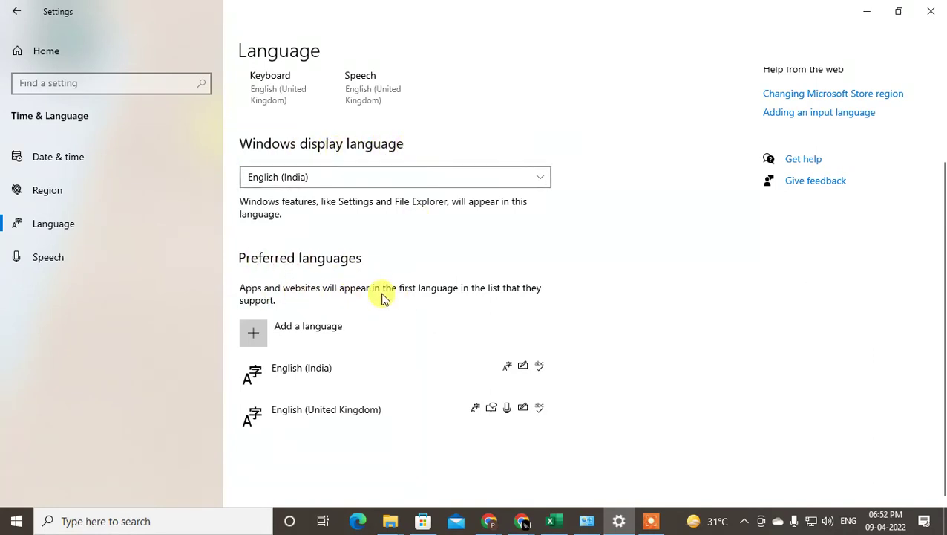
scroll(381, 296, up, 1)
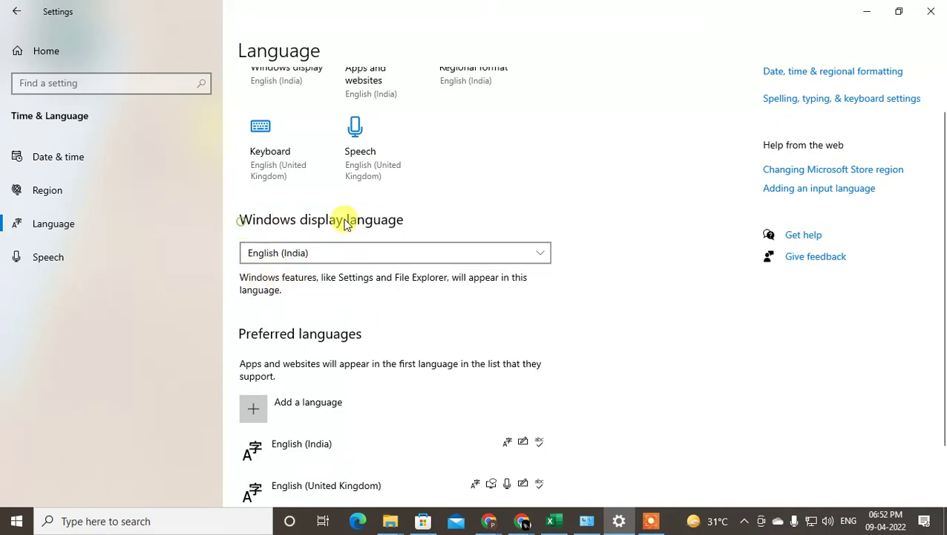
click(543, 256)
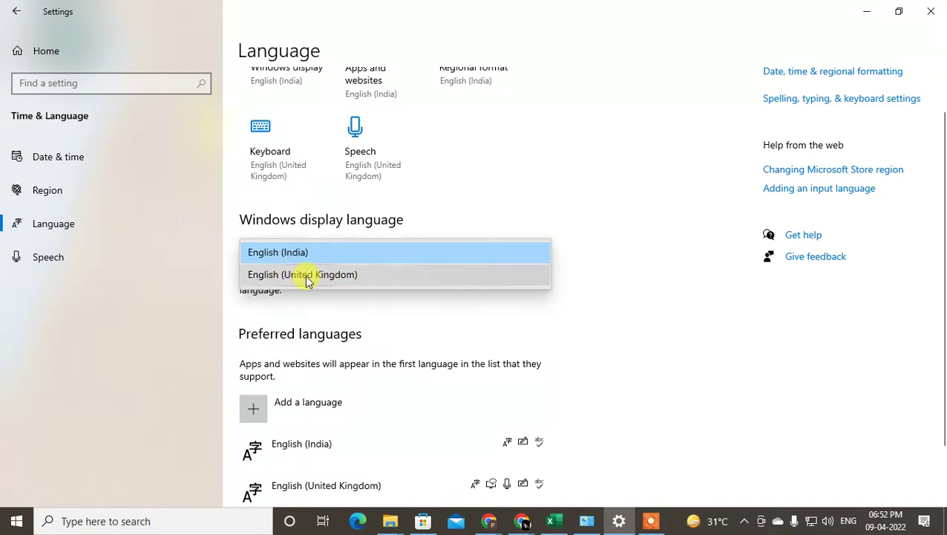
click(475, 310)
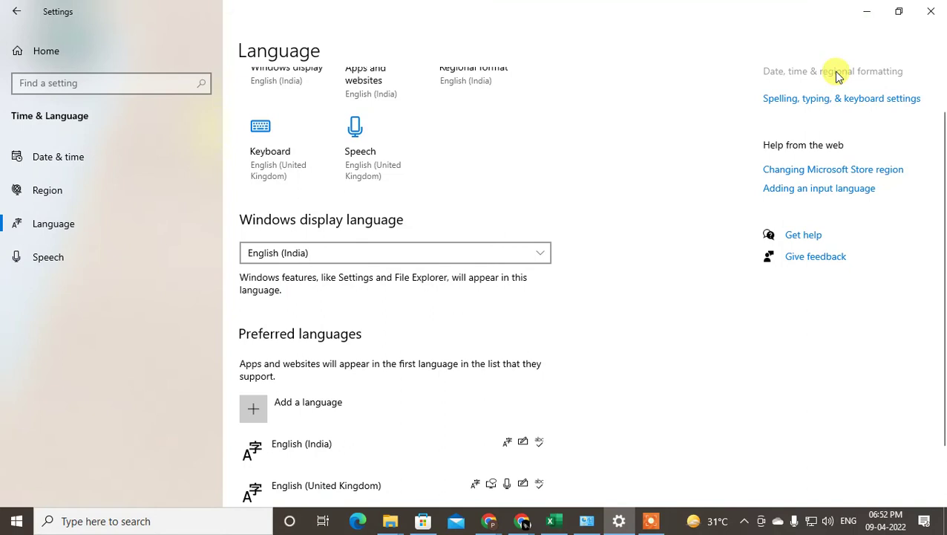
Visit the Region page, view the regional format list unchanged, then return to Language
click(838, 74)
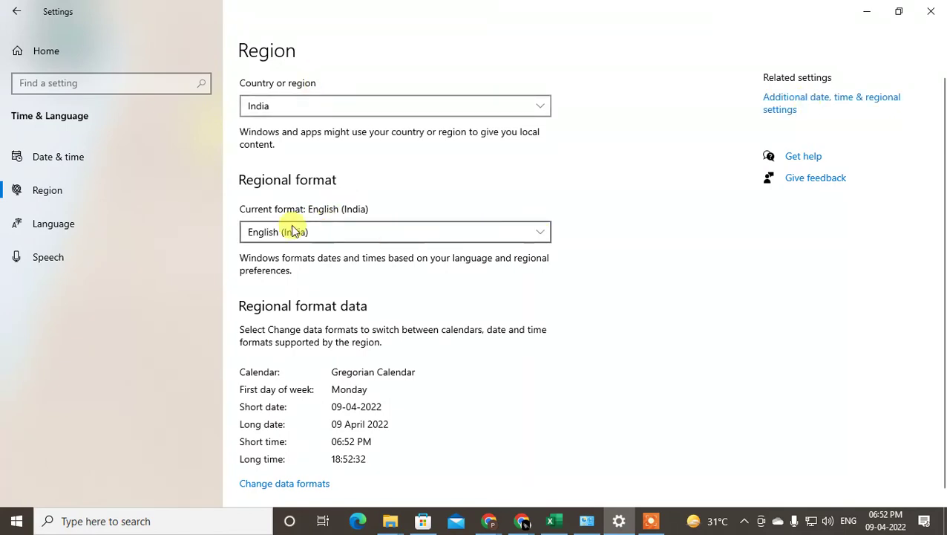
click(531, 233)
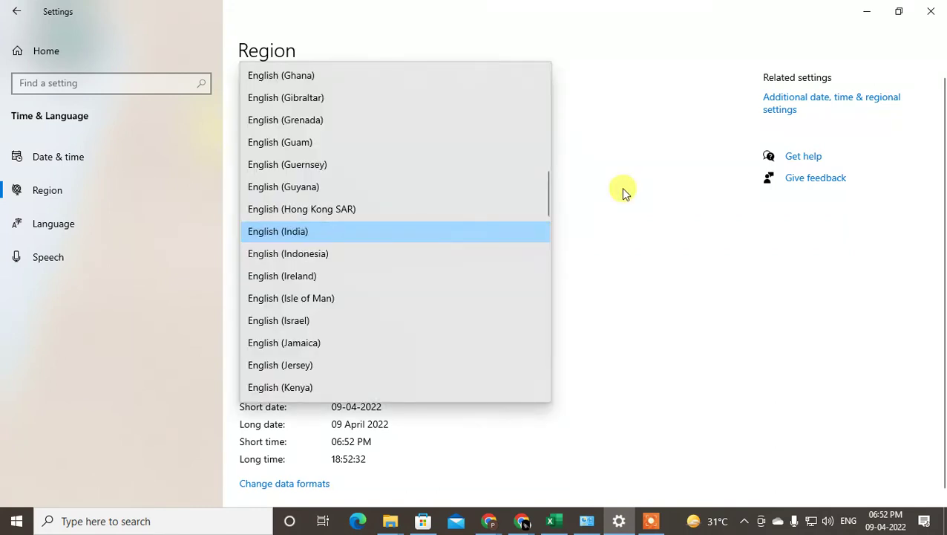
click(594, 216)
click(543, 234)
click(666, 189)
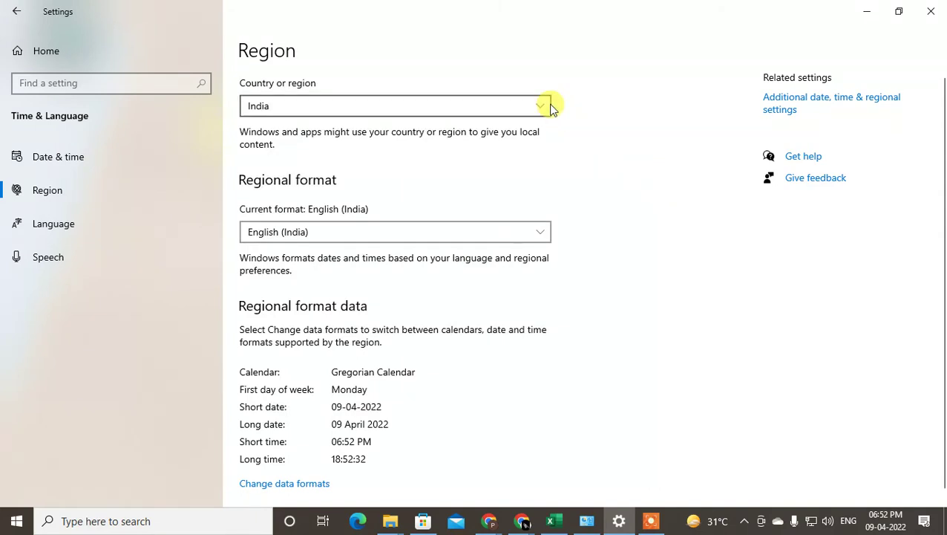
click(552, 236)
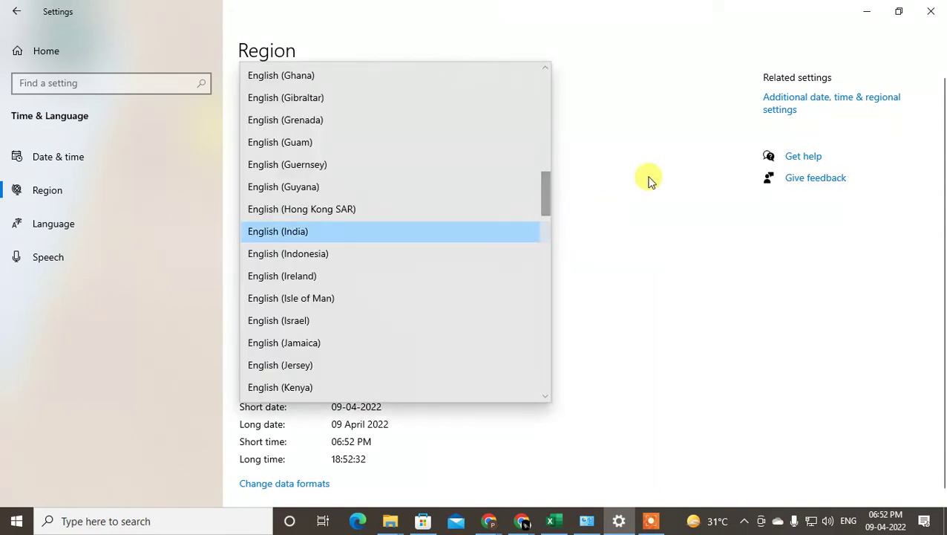
click(650, 179)
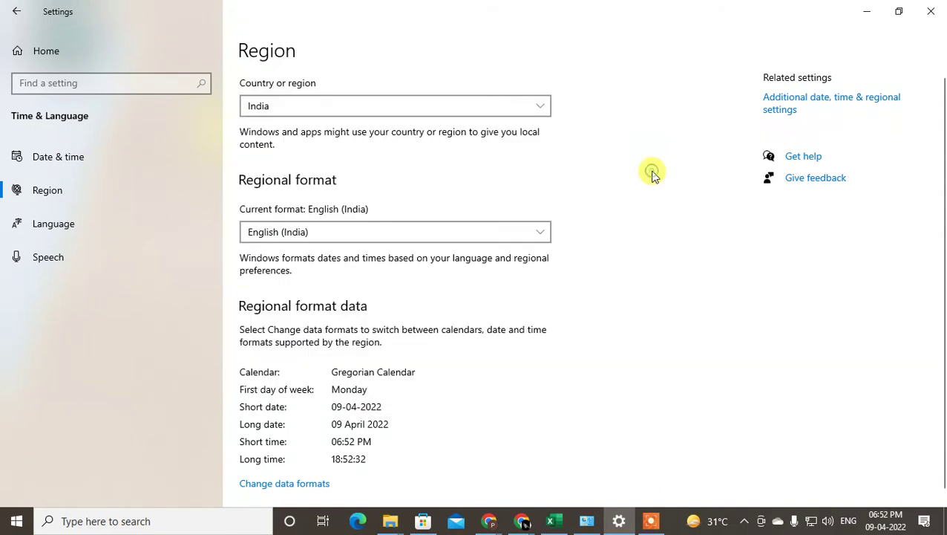
click(15, 13)
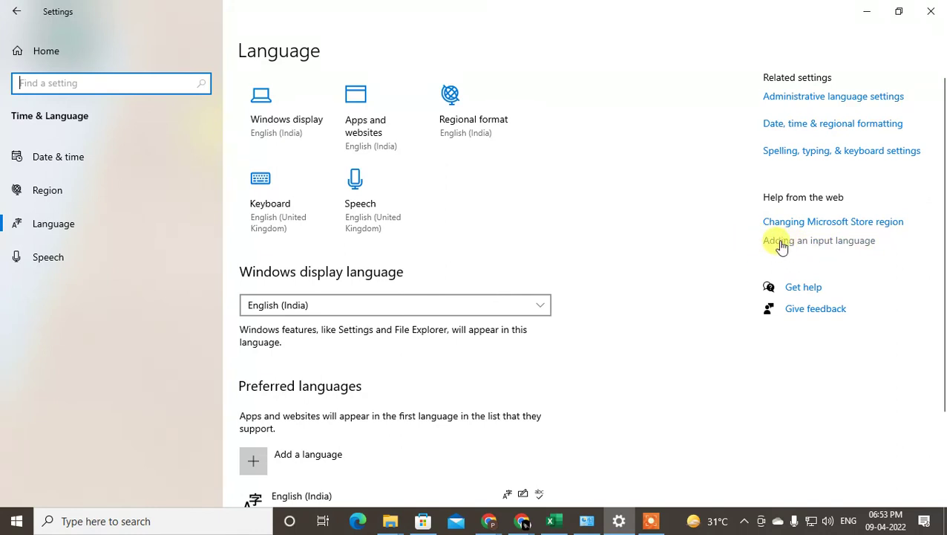
click(813, 247)
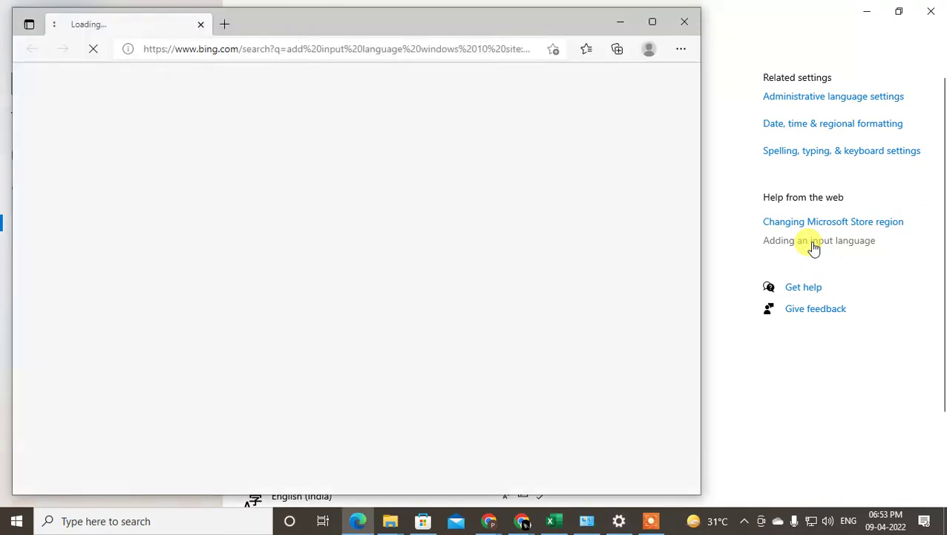
click(691, 28)
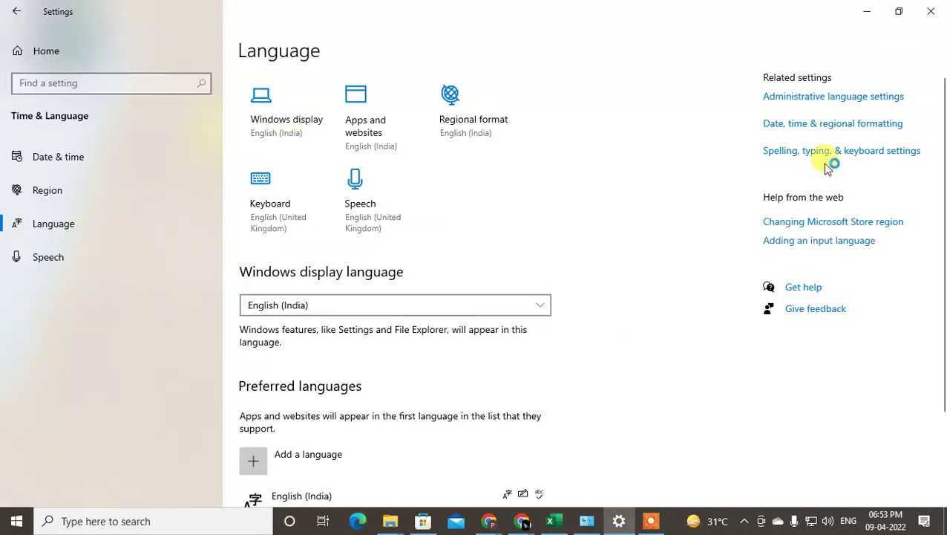
click(830, 159)
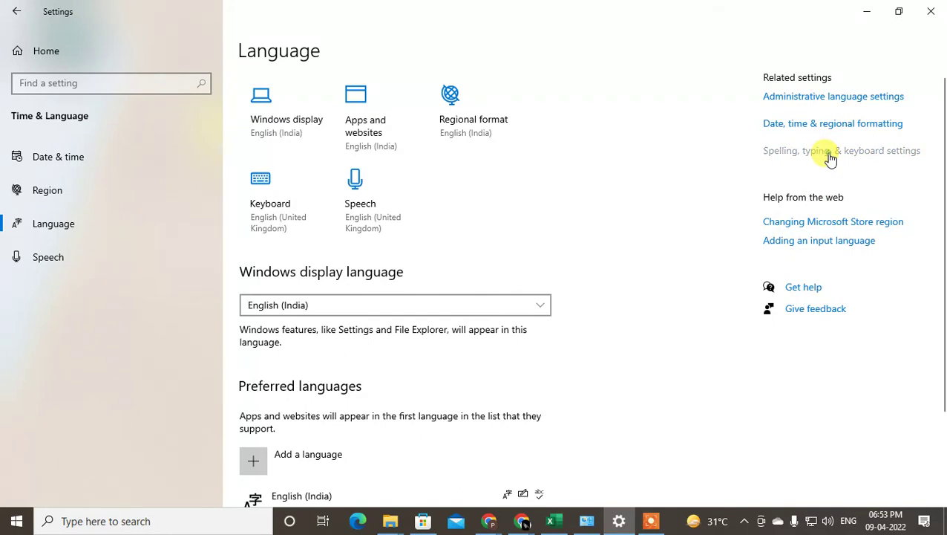
click(18, 13)
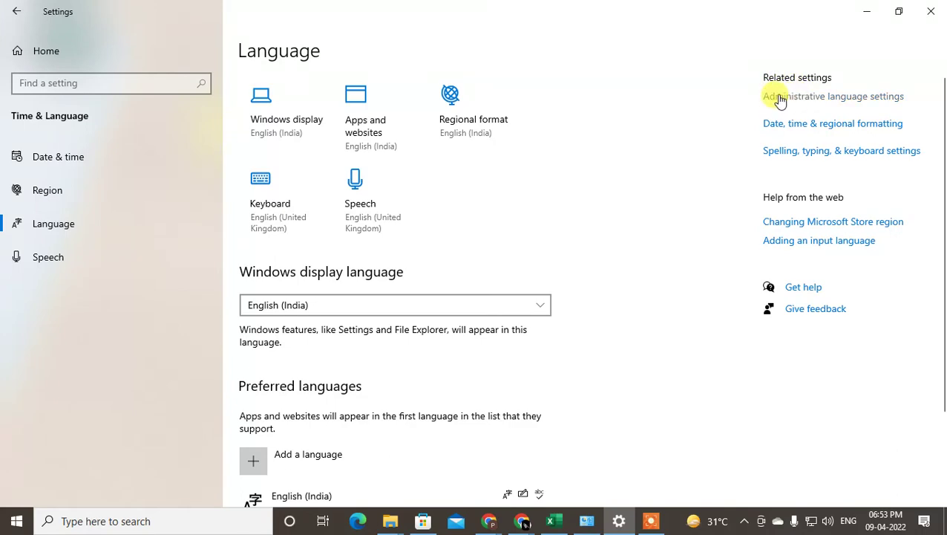
click(779, 96)
drag(226, 72, 424, 74)
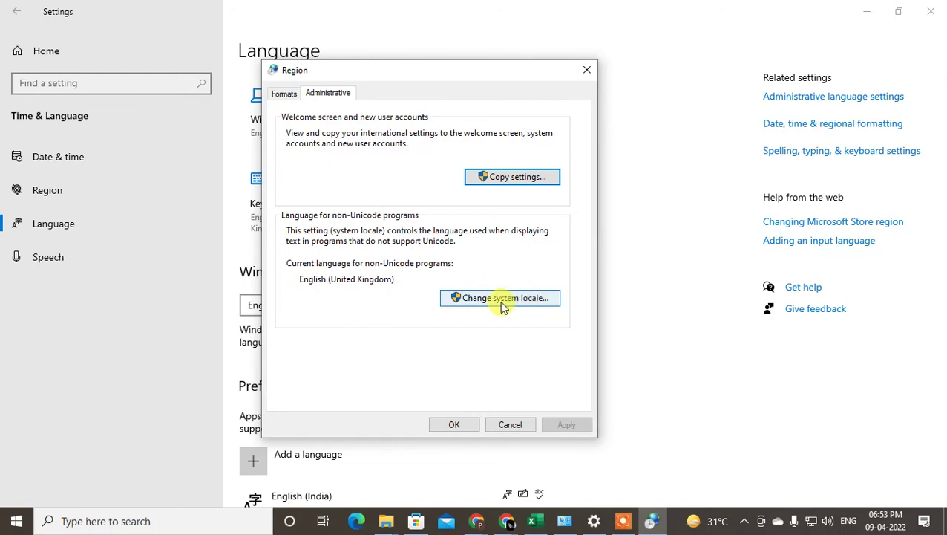
click(480, 303)
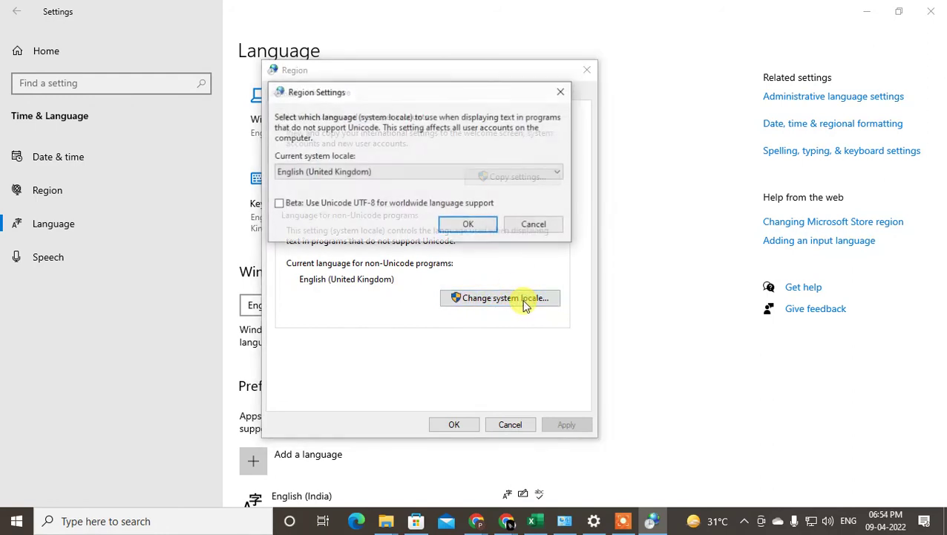
click(335, 174)
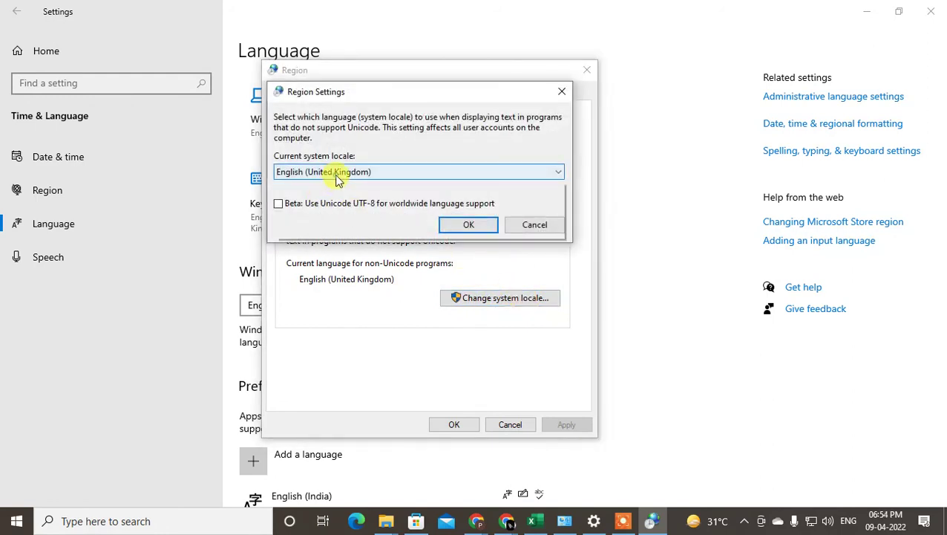
click(439, 89)
click(565, 430)
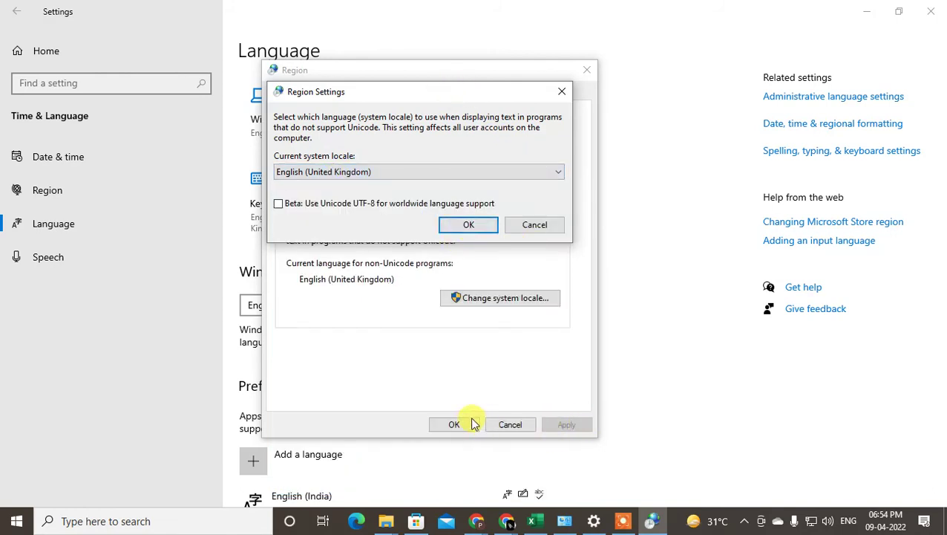
click(541, 216)
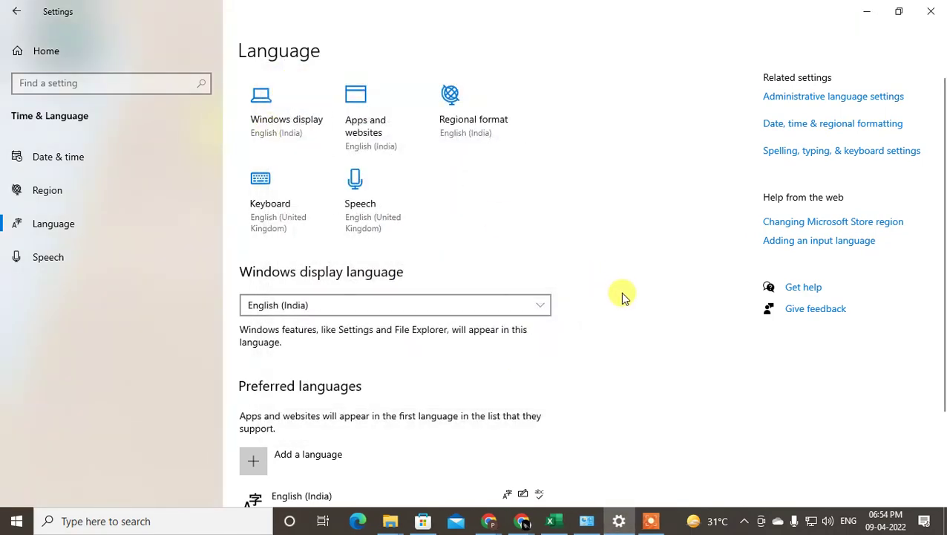
Review the display language list, leaving English (India) selected
scroll(624, 293, down, 2)
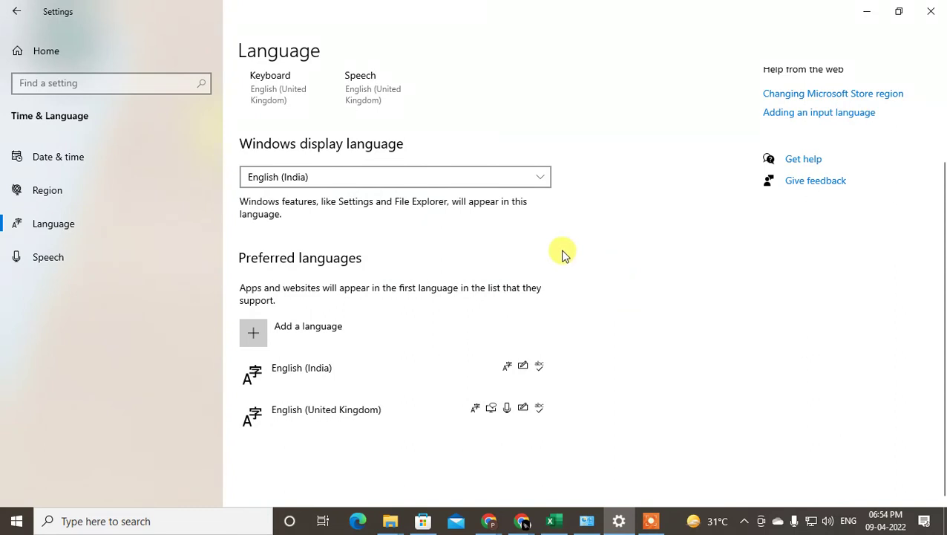
click(546, 177)
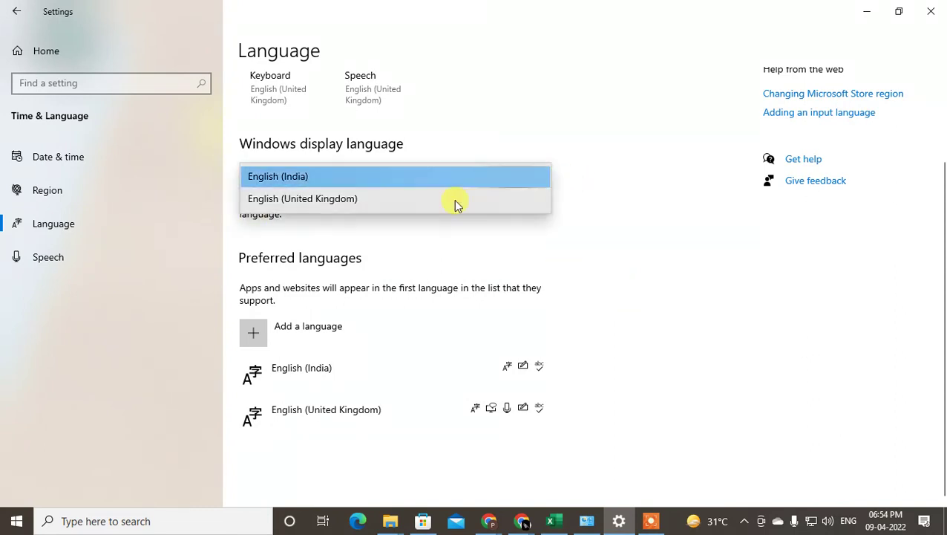
click(714, 170)
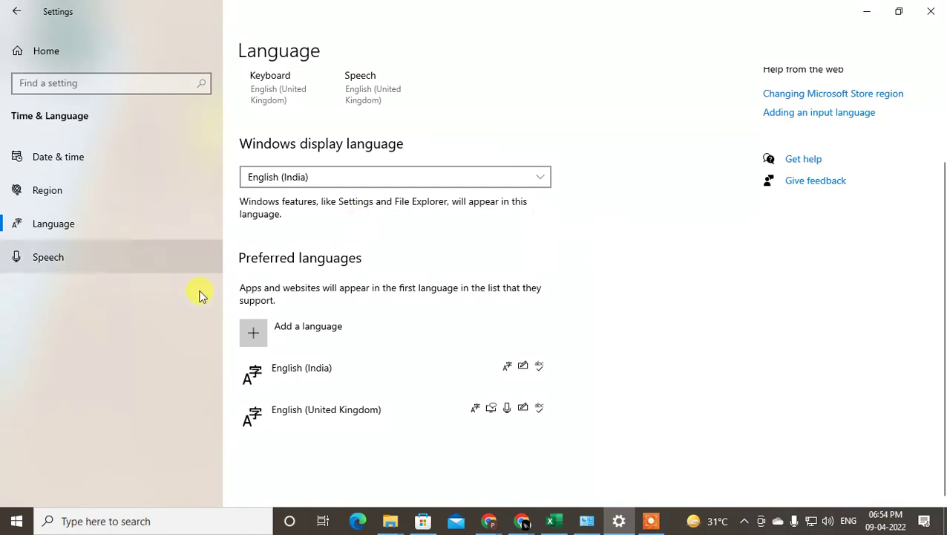
Open the add-language picker, cancel without installing anything, and close Settings
click(262, 332)
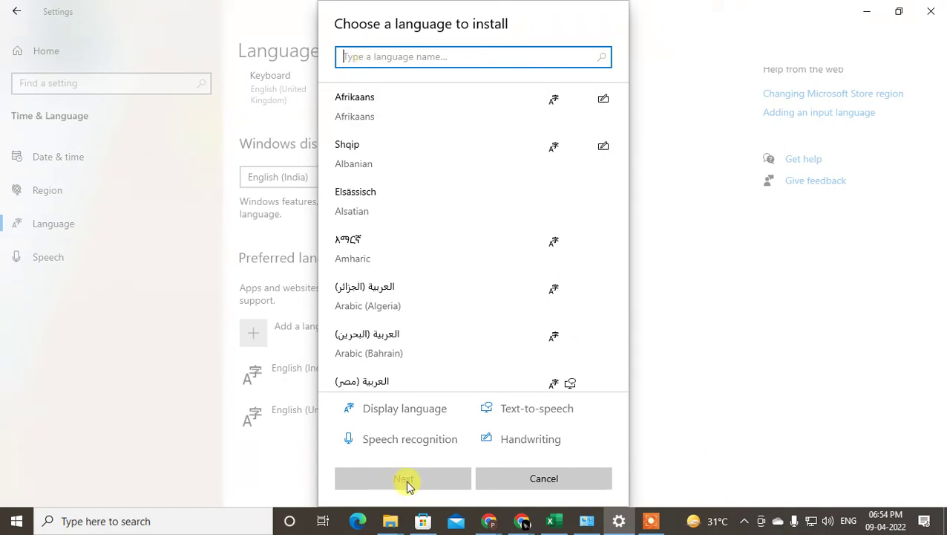
click(605, 485)
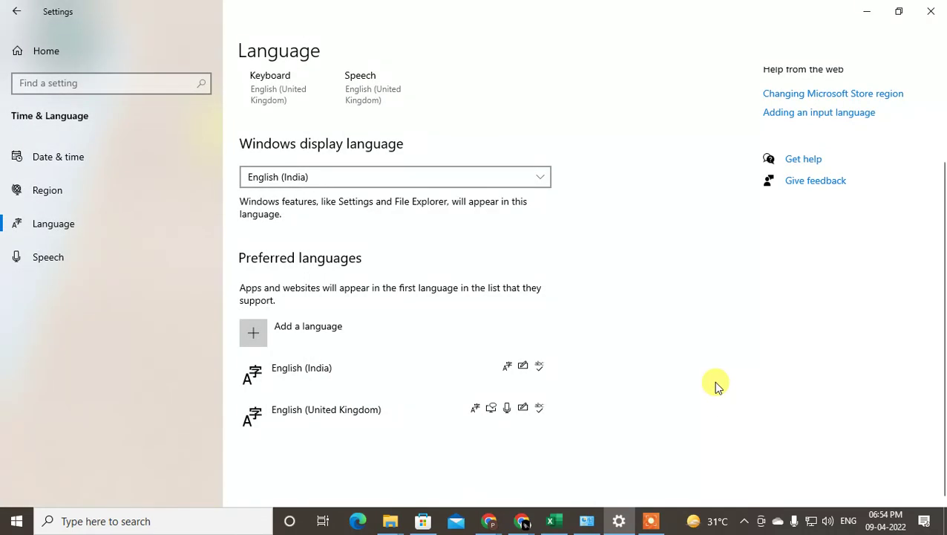
click(931, 10)
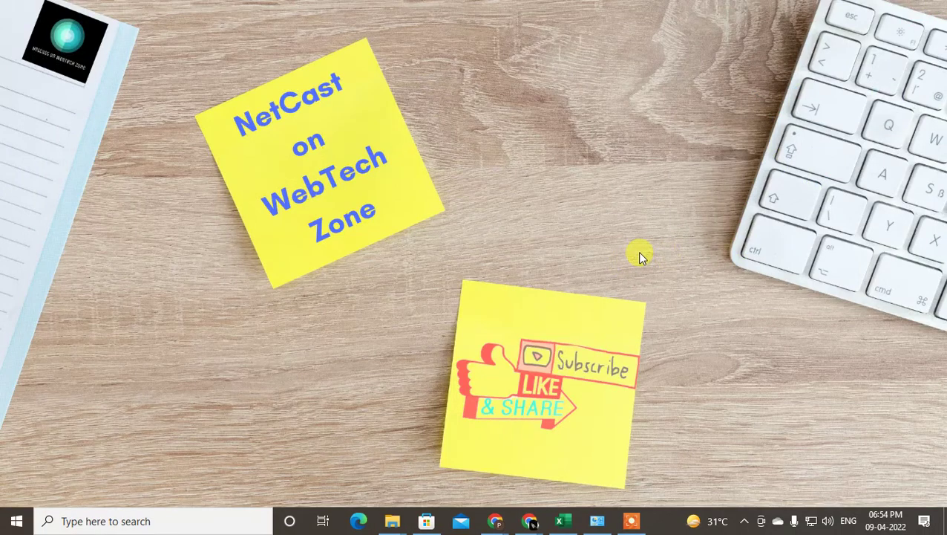